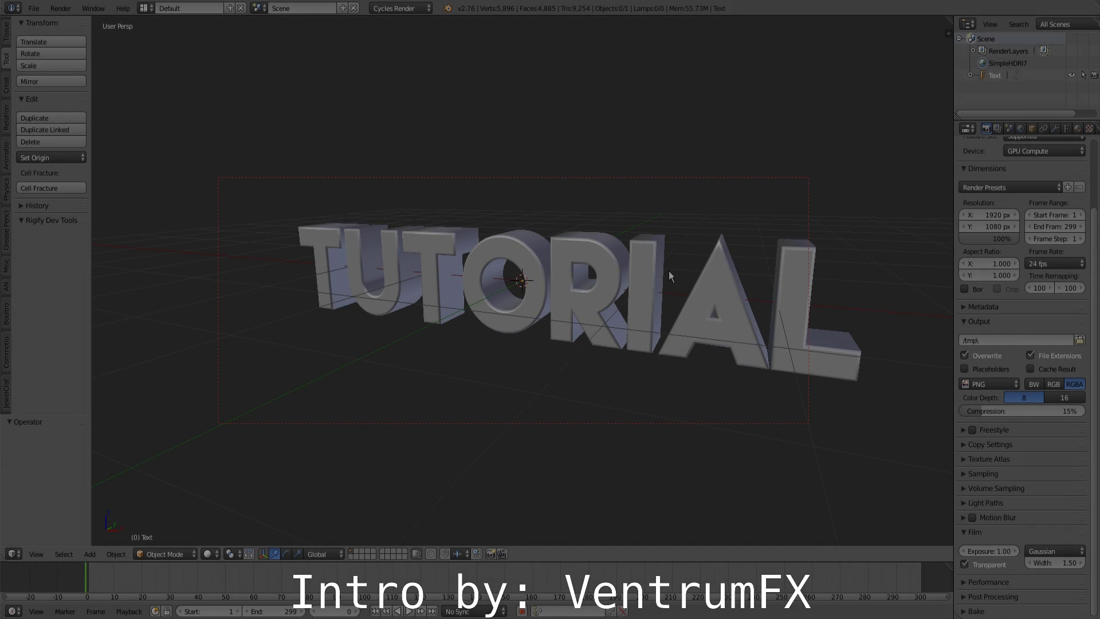
Step: Orbit the 3D view so the extruded TUTORIAL text faces the camera
middle_click_drag(669, 270, 636, 309)
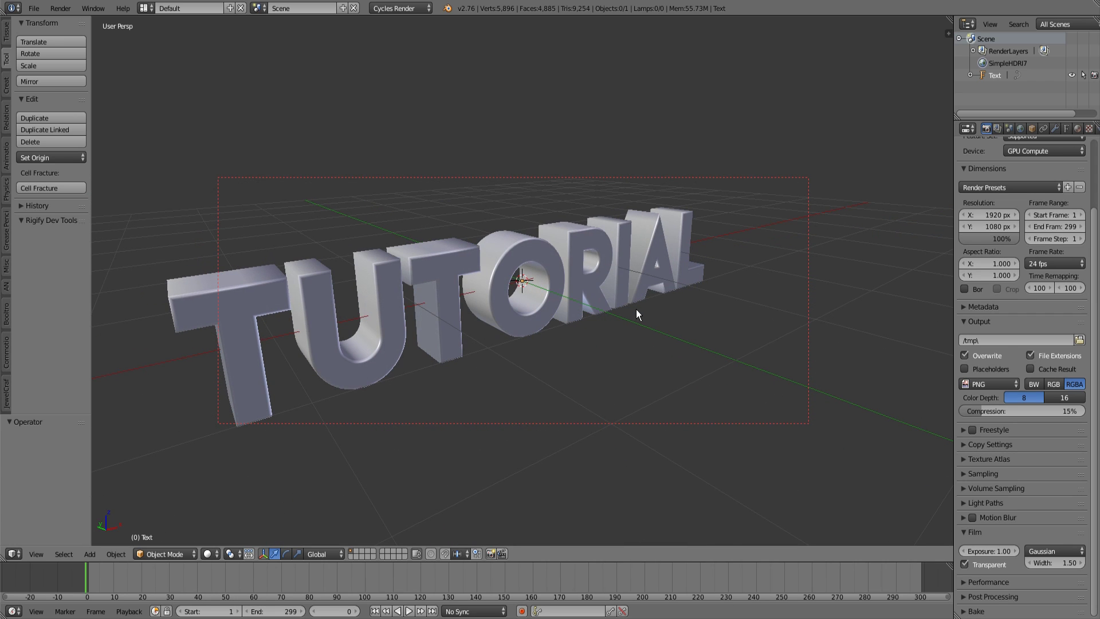
Step: Preview TUTORIAL in rendered shading and orbit to a front-on view of the chrome text
key("shift+z")
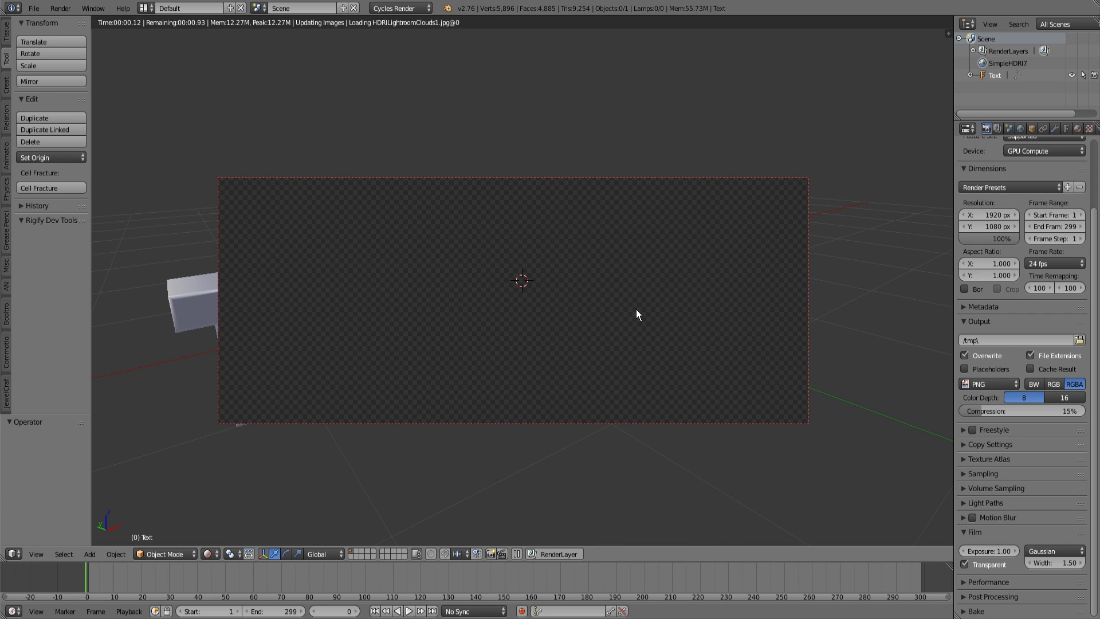
middle_click_drag(762, 333, 415, 314)
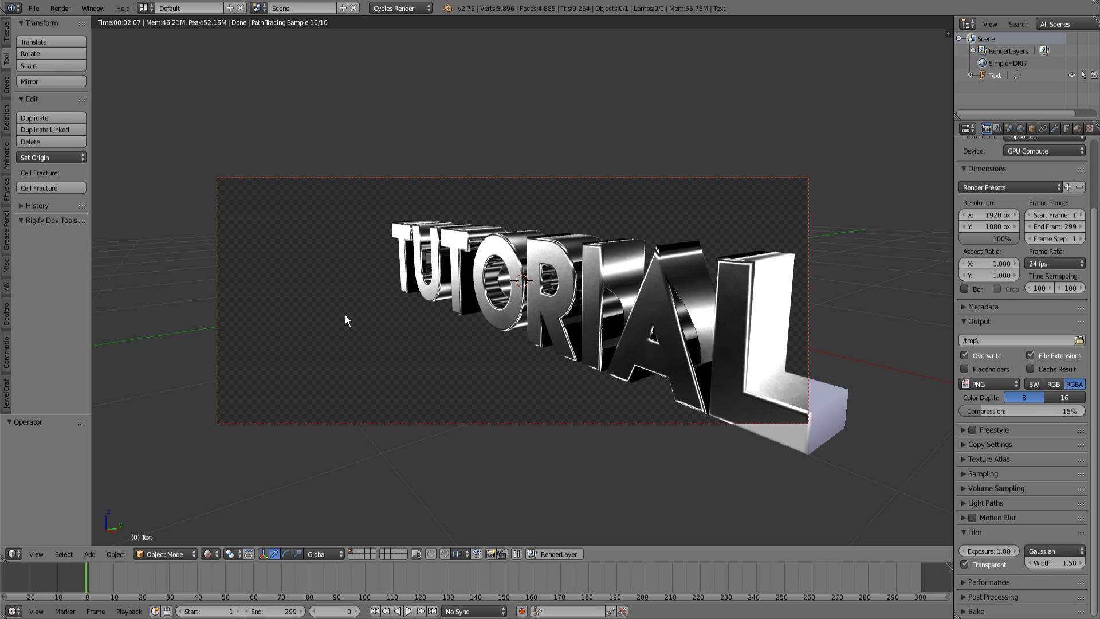
middle_click_drag(345, 315, 408, 310)
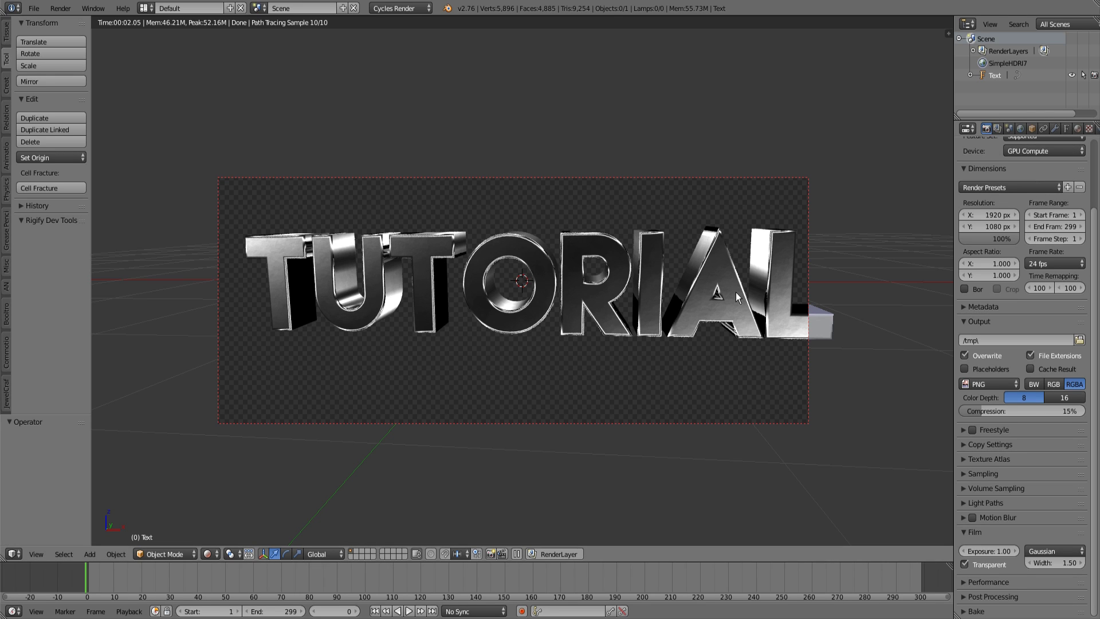
Step: Return to solid shading and select the TUTORIAL text object
key("shift+z")
middle_click_drag(736, 294, 604, 332)
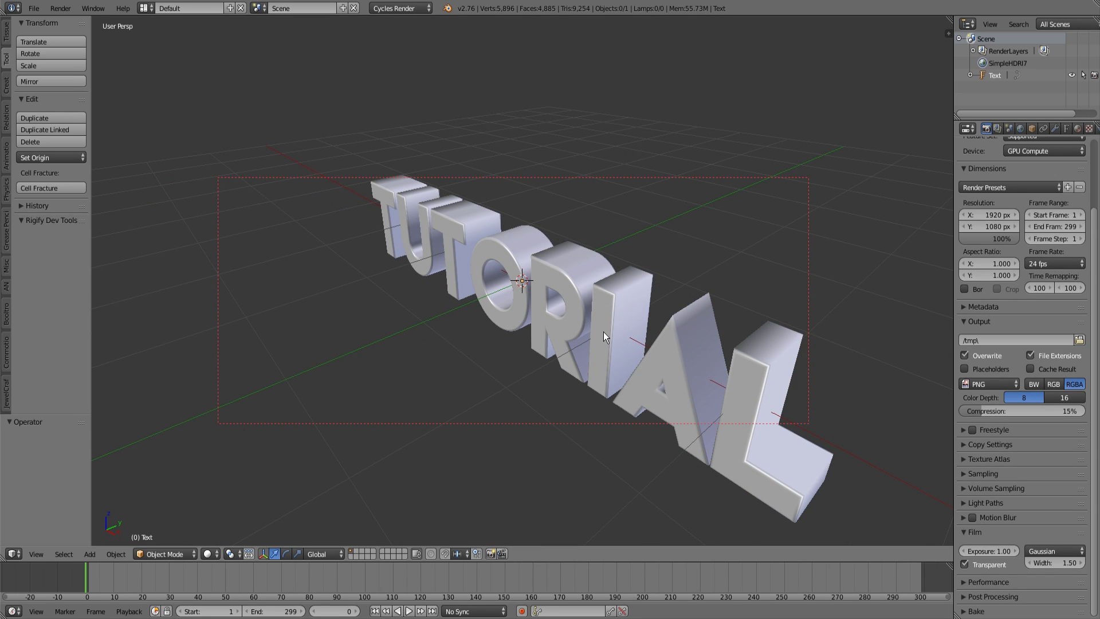
right_click(603, 332)
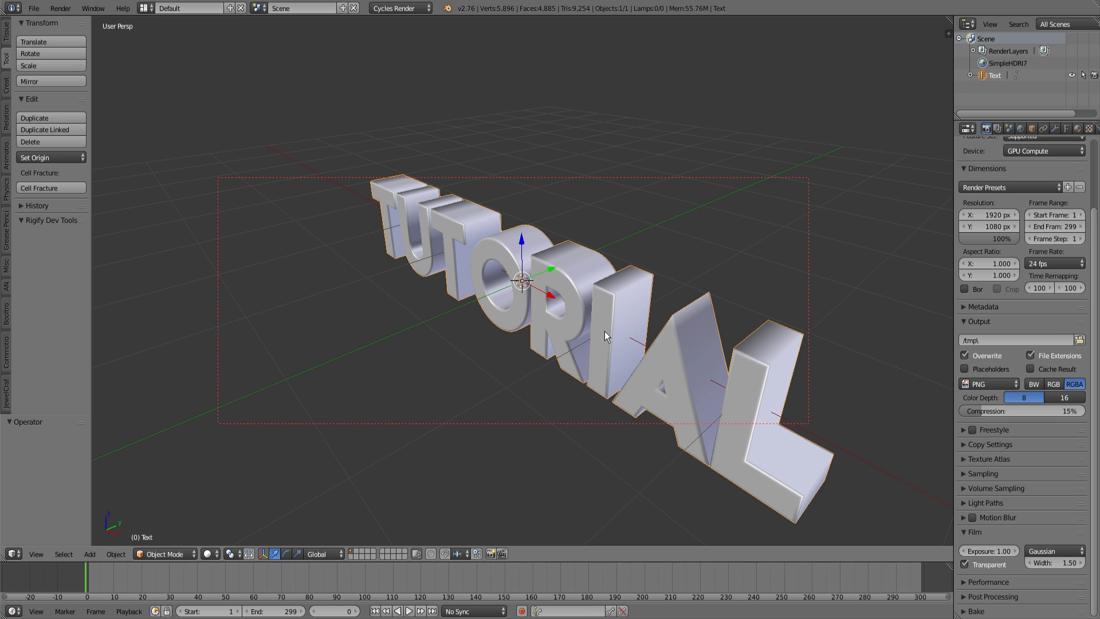
middle_click_drag(604, 331, 639, 189)
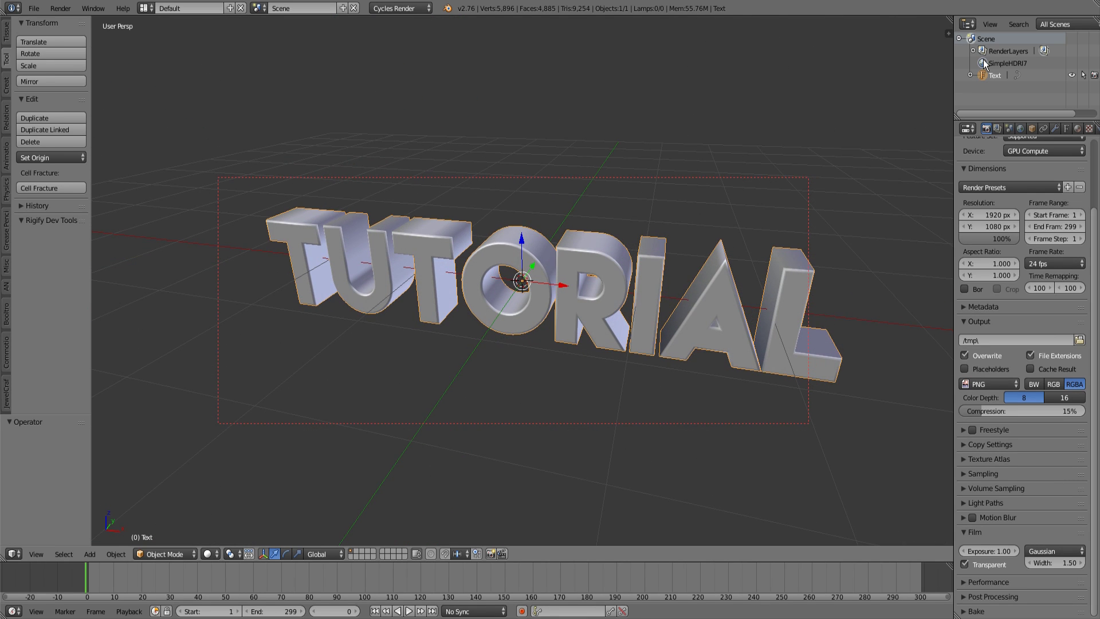
Step: Add an Edge Split modifier to the text from the Modifiers tab
left_click(1057, 129)
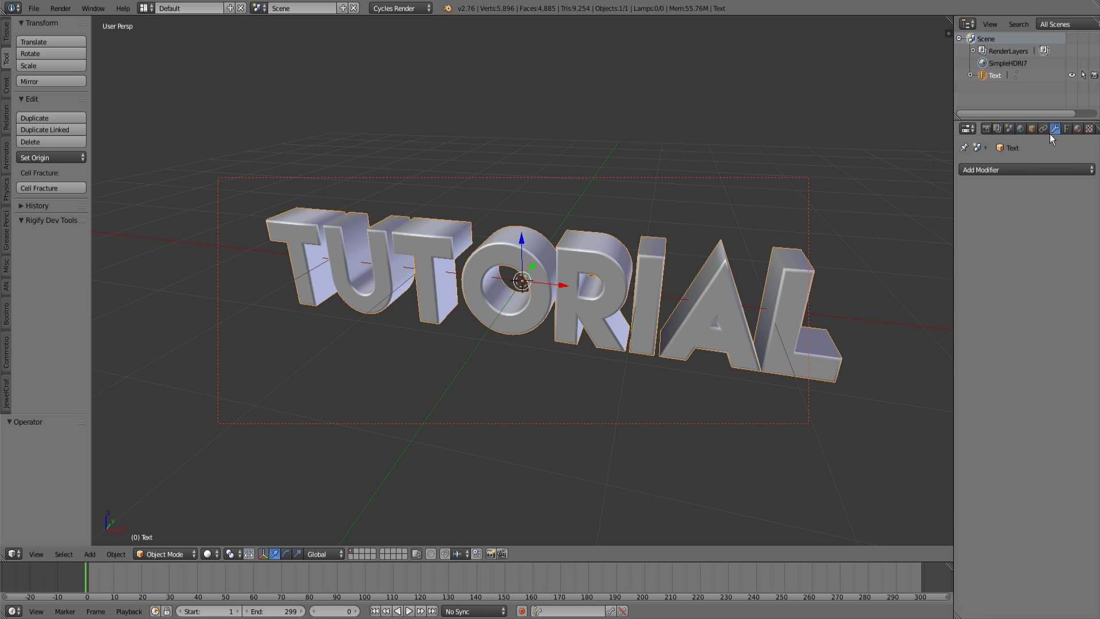
left_click(1016, 170)
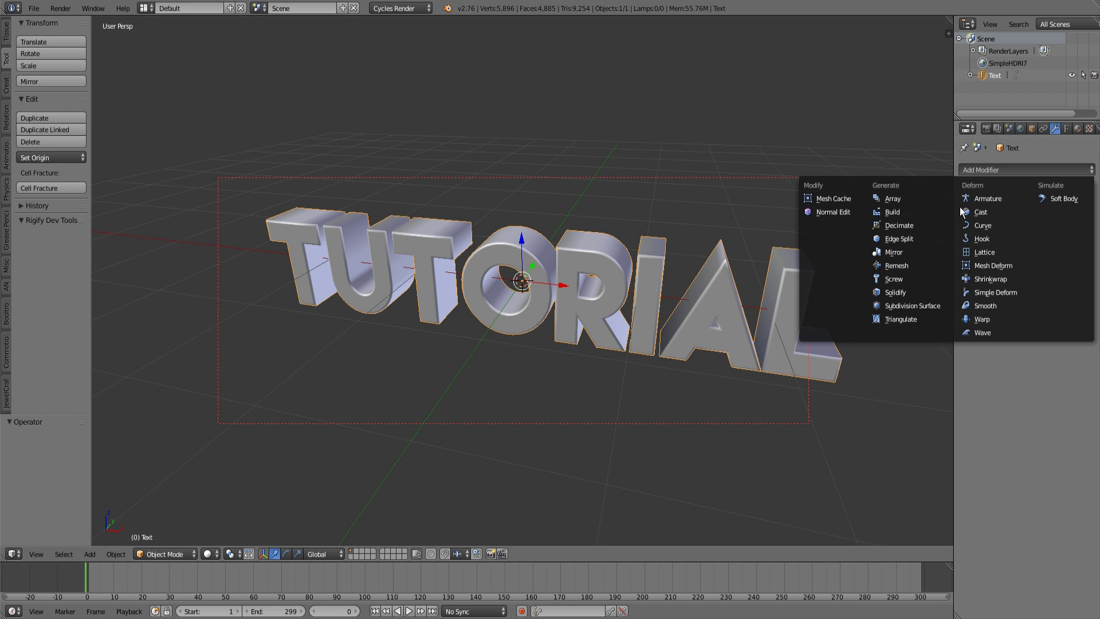
left_click(926, 239)
mouse_move(710, 286)
middle_mouse_down()
mouse_move(651, 281)
mouse_move(676, 285)
middle_mouse_up()
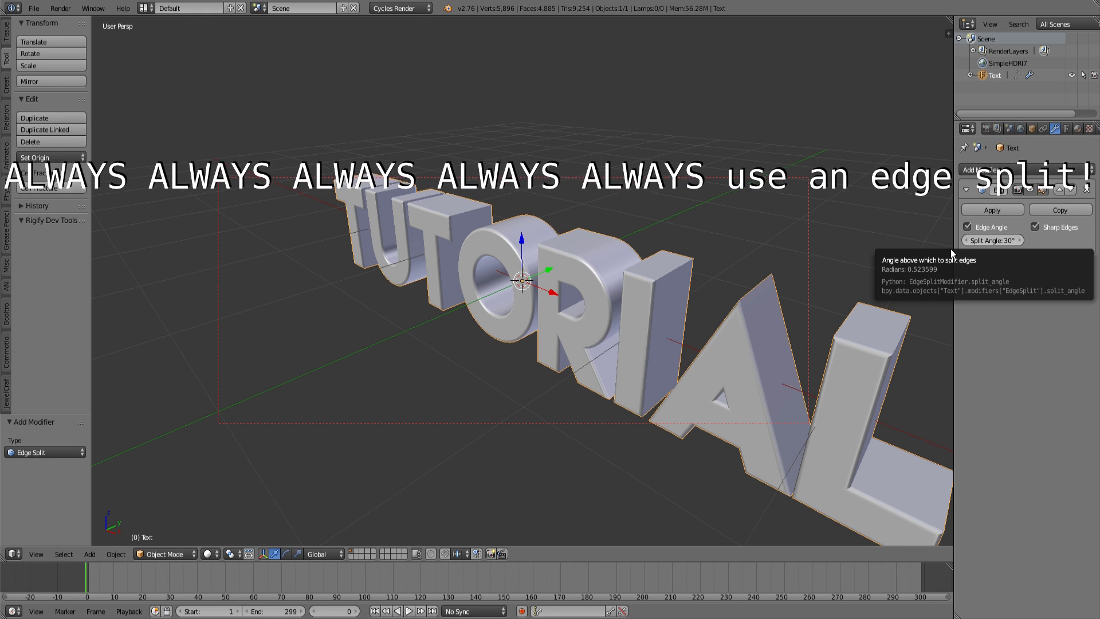
Step: Drop the Edge Split angle to 0° and preview the faceted text in rendered shading
scroll(727, 276, "up", 6)
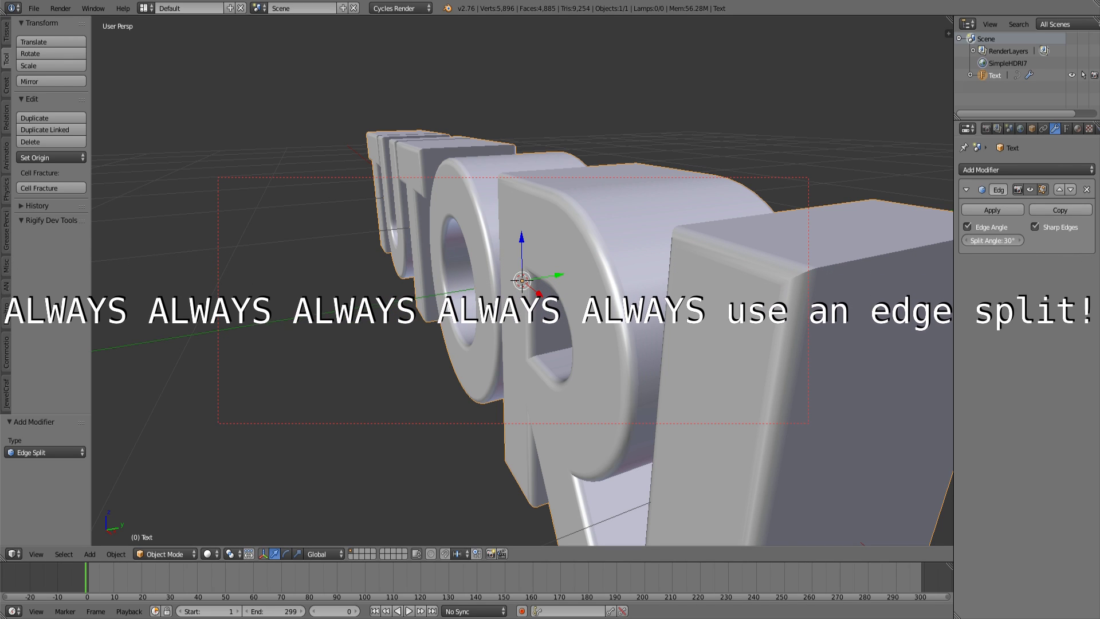
left_click_drag(993, 240, 958, 239)
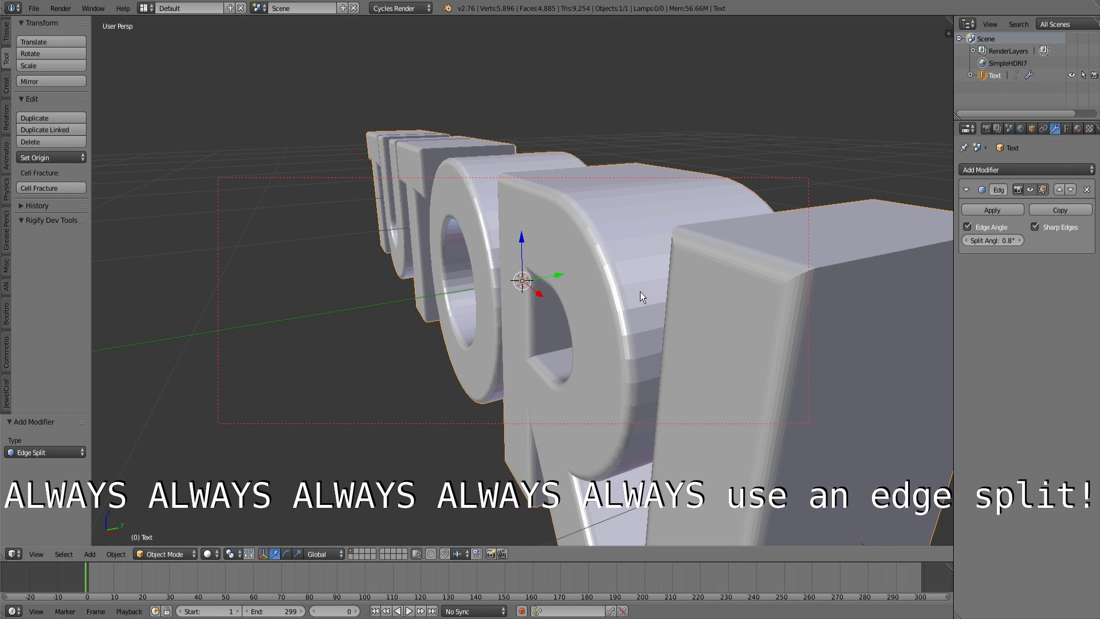
key("shift+z")
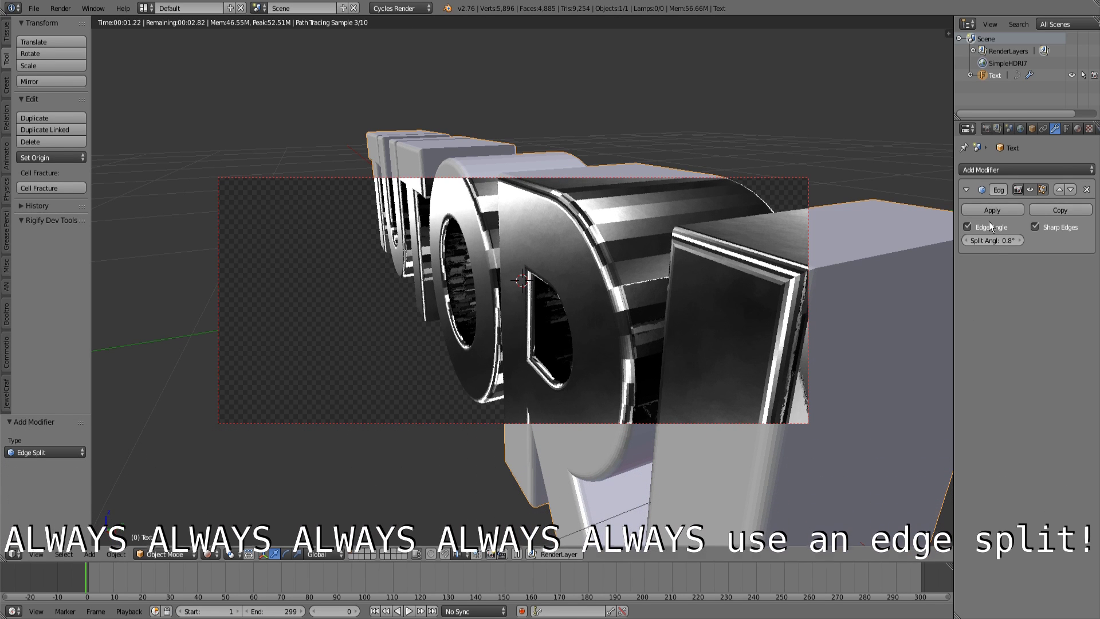
Step: Set the split angle to 25° and orbit around the rendered chrome text to check its edges
left_click(994, 239)
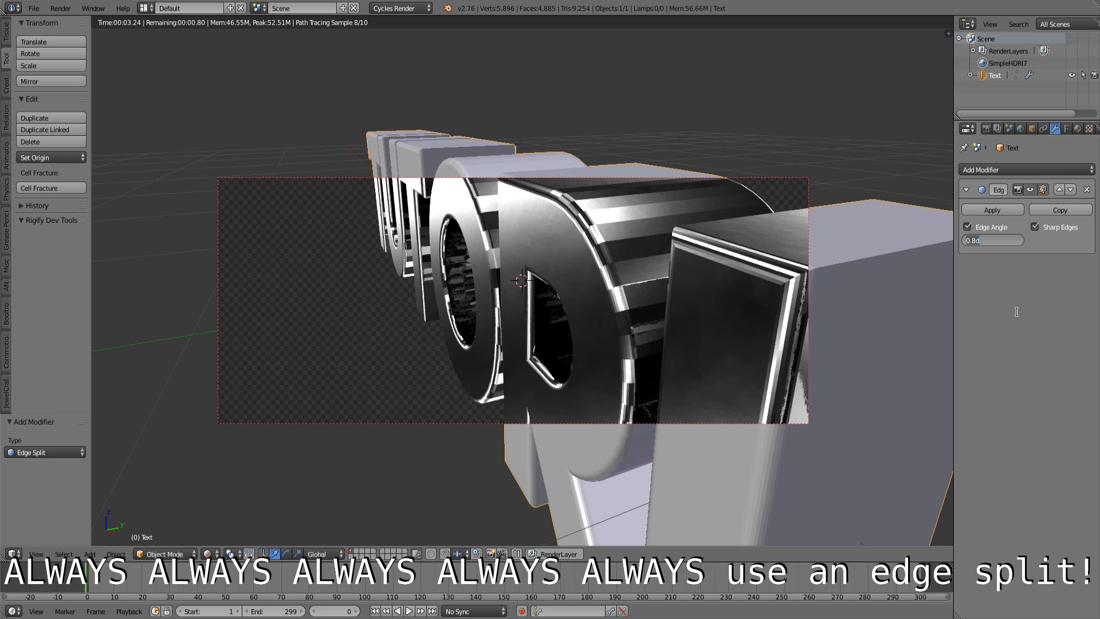
type("25")
key("Return")
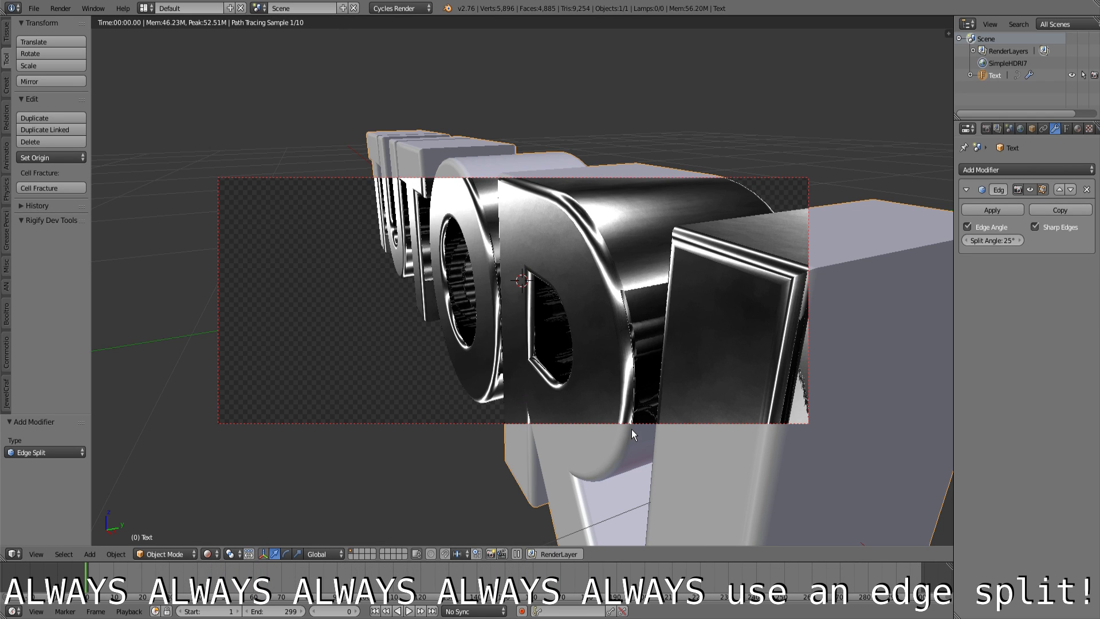
scroll(621, 278, "down", 2)
scroll(621, 278, "down", 6)
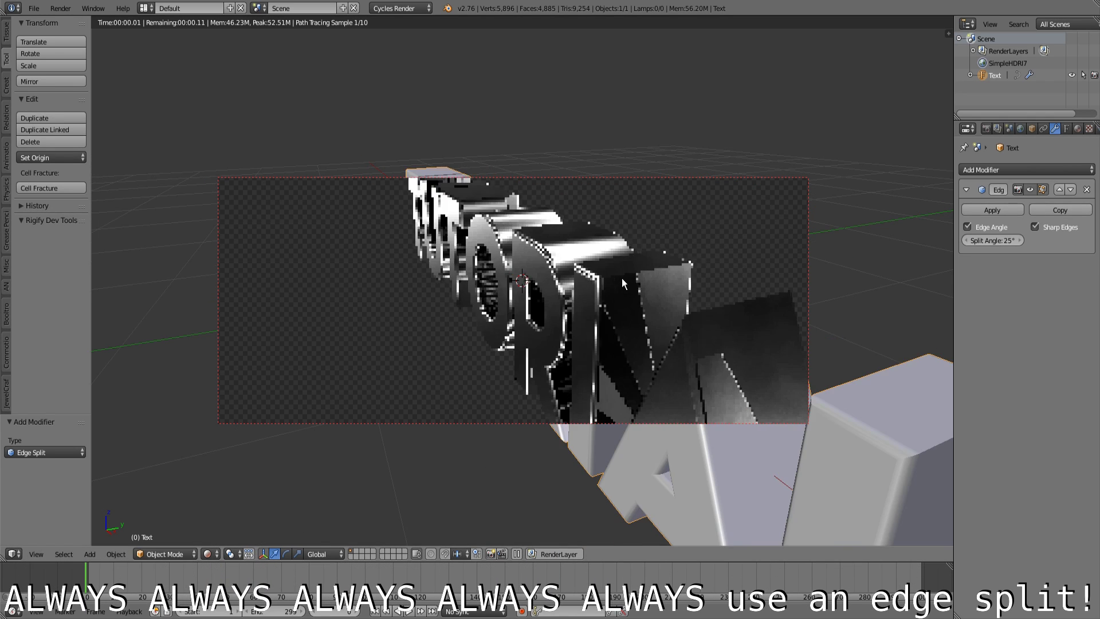
scroll(643, 268, "up", 4)
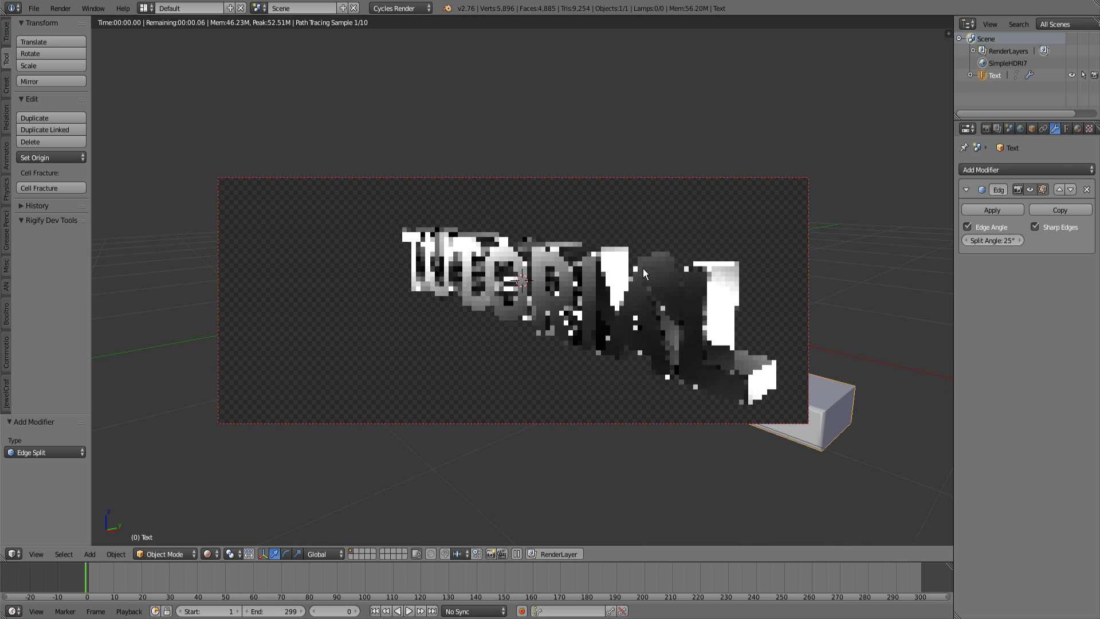
scroll(519, 285, "down", 2)
middle_click_drag(519, 284, 686, 269)
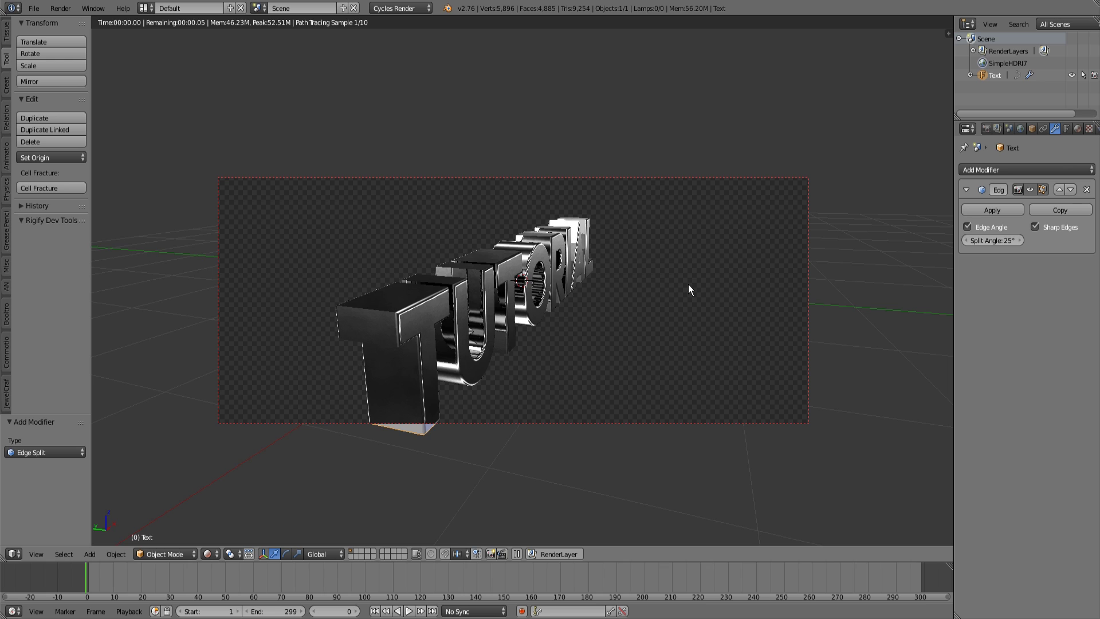
middle_click_drag(629, 294, 588, 220)
middle_click_drag(590, 258, 604, 266)
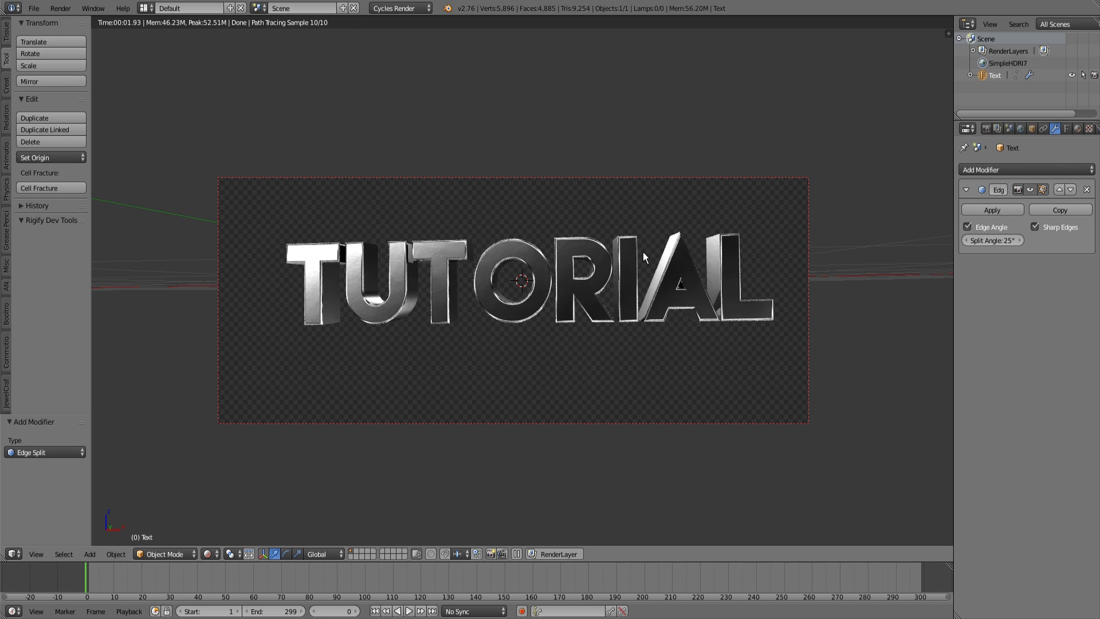
Step: Return to solid shading and create a new Grease Pencil from the side panel
key("shift+z")
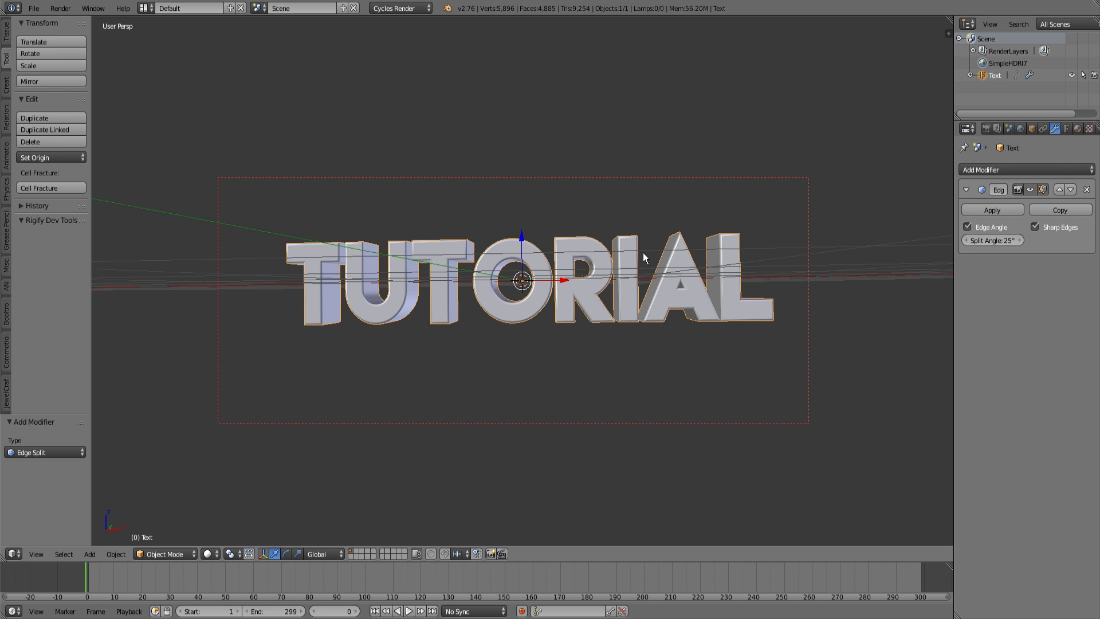
middle_click_drag(643, 253, 802, 212)
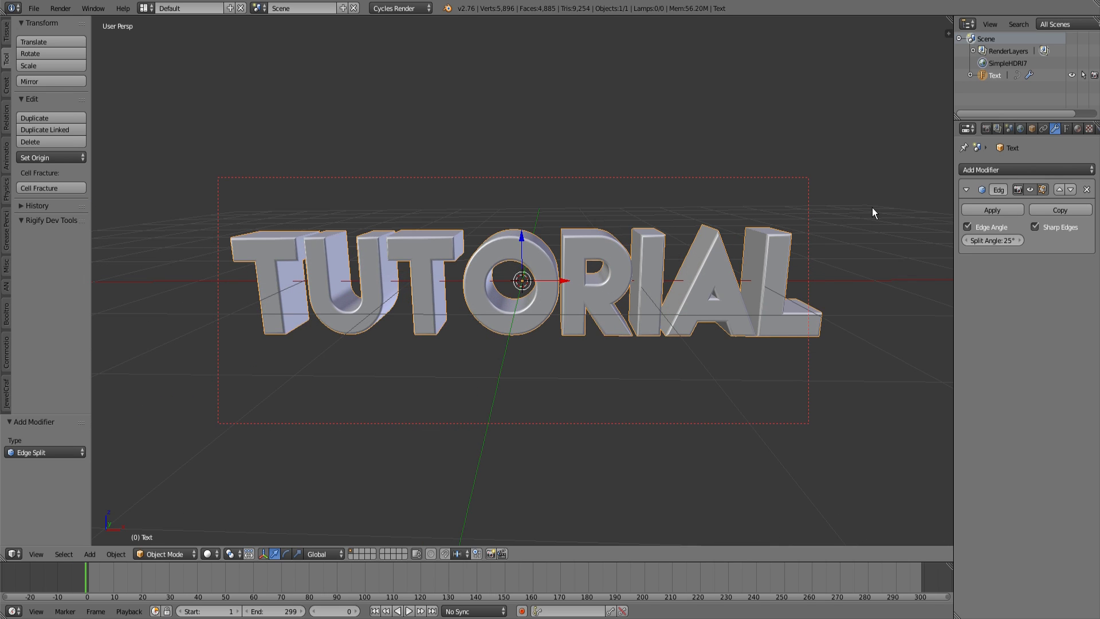
key("n")
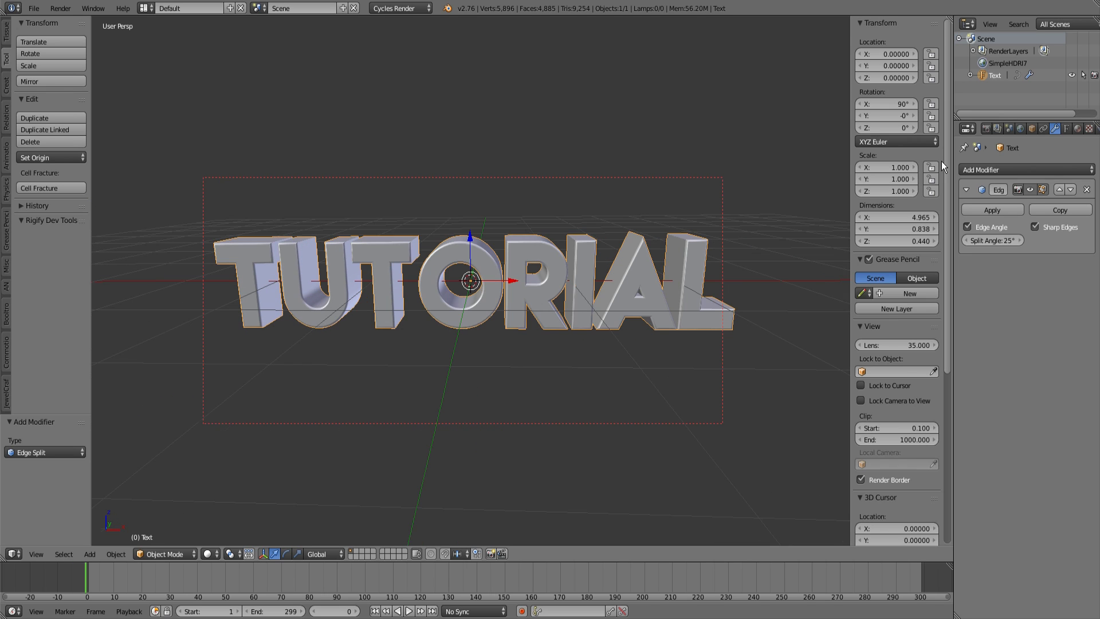
left_click(891, 294)
key("n")
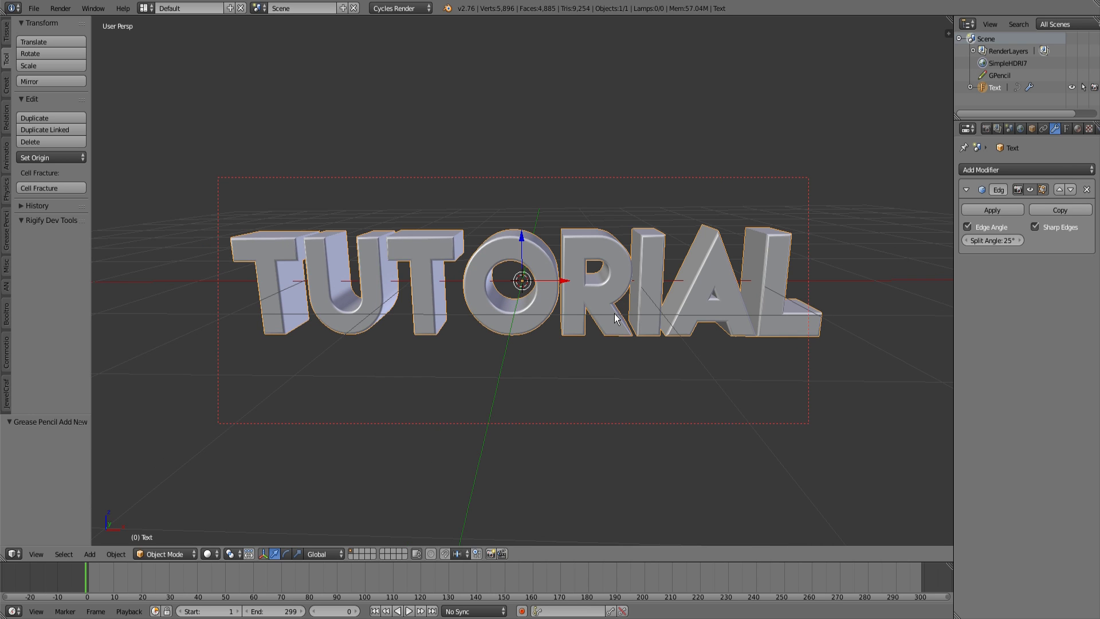
Step: Zoom in on TOR and draw a stroke along the R's top-left edge
middle_click_drag(614, 314, 595, 315)
scroll(598, 321, "up", 4)
scroll(651, 228, "up", 4)
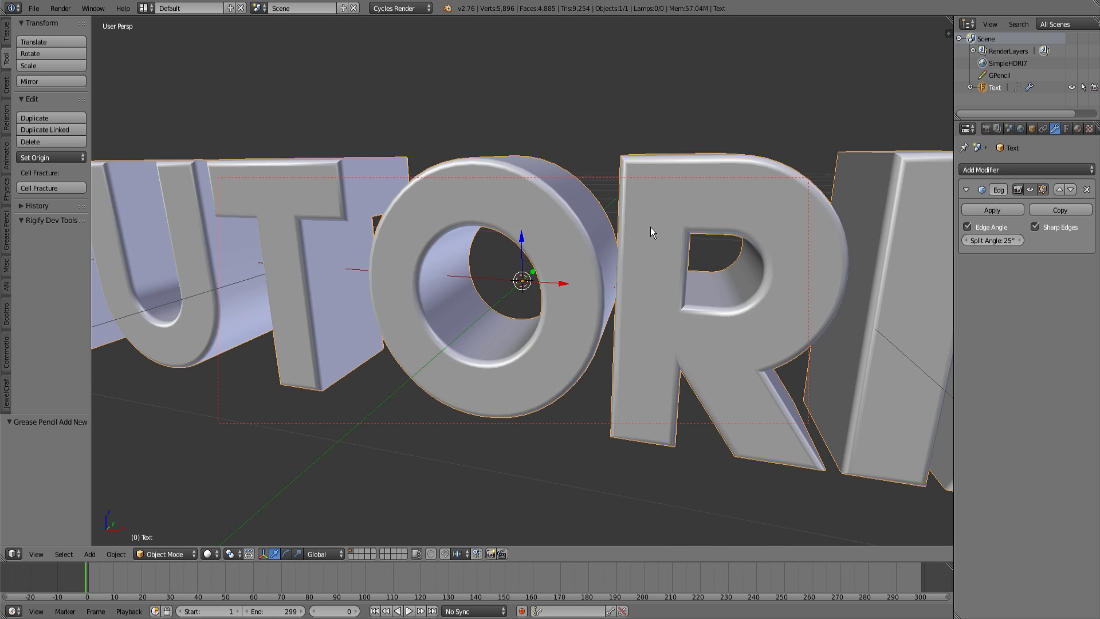
middle_click_drag(666, 243, 649, 113)
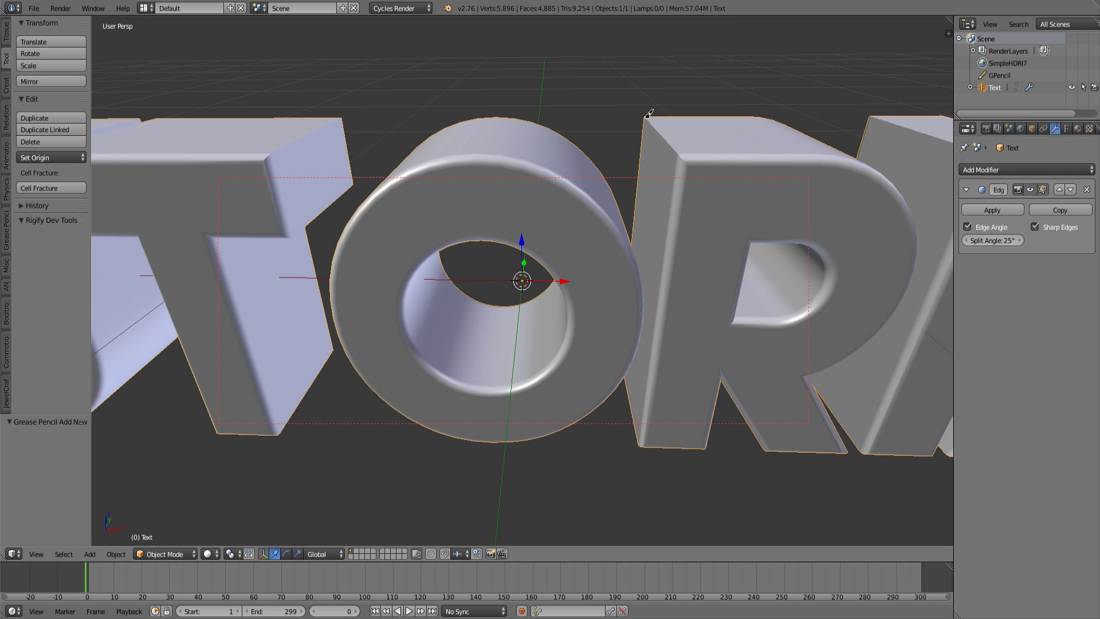
left_click_drag(647, 116, 683, 161)
left_click(1032, 189)
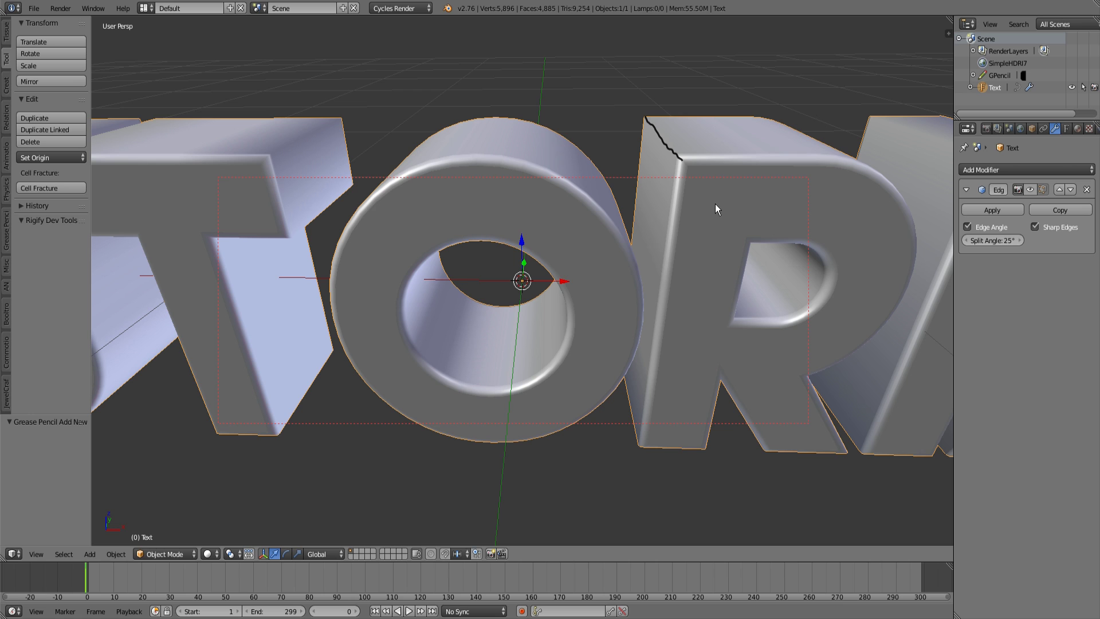
middle_click_drag(715, 204, 724, 160)
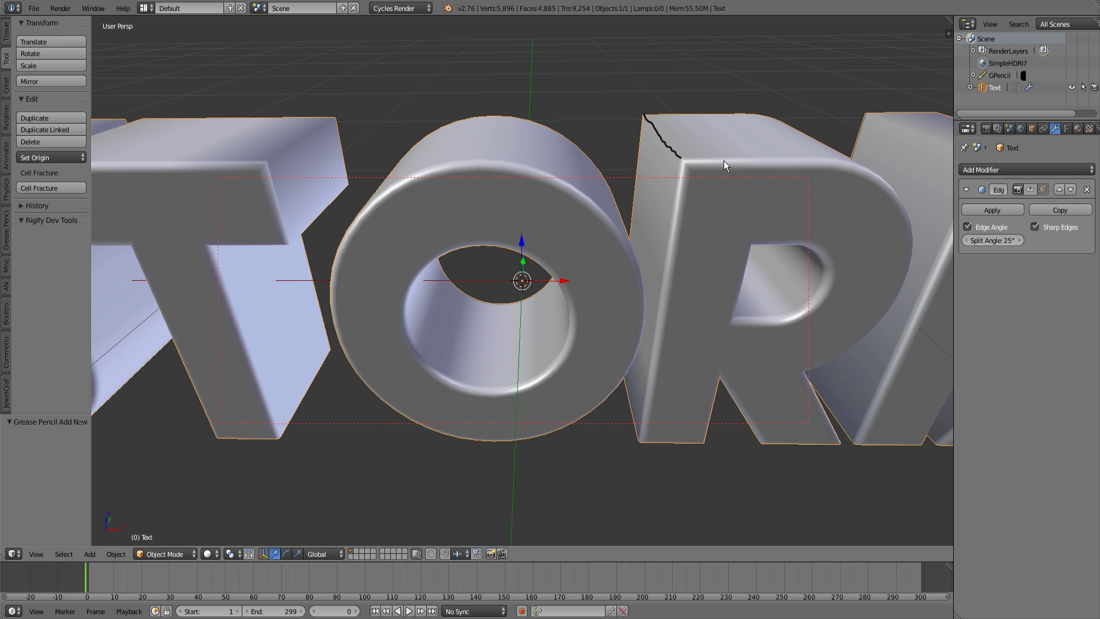
key("shift+z")
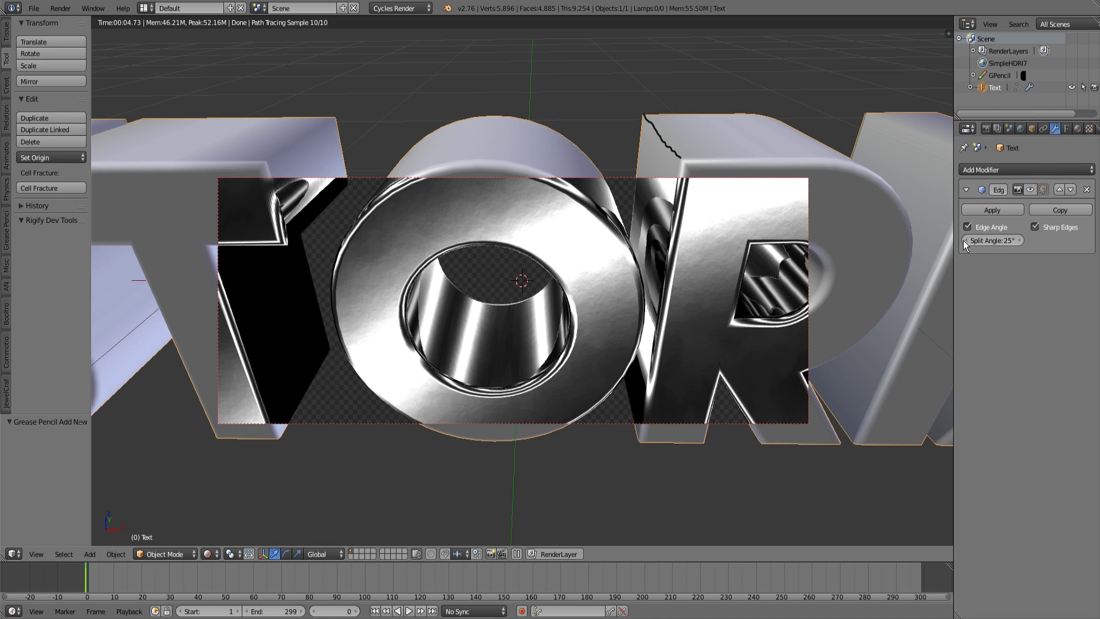
left_click(1030, 190)
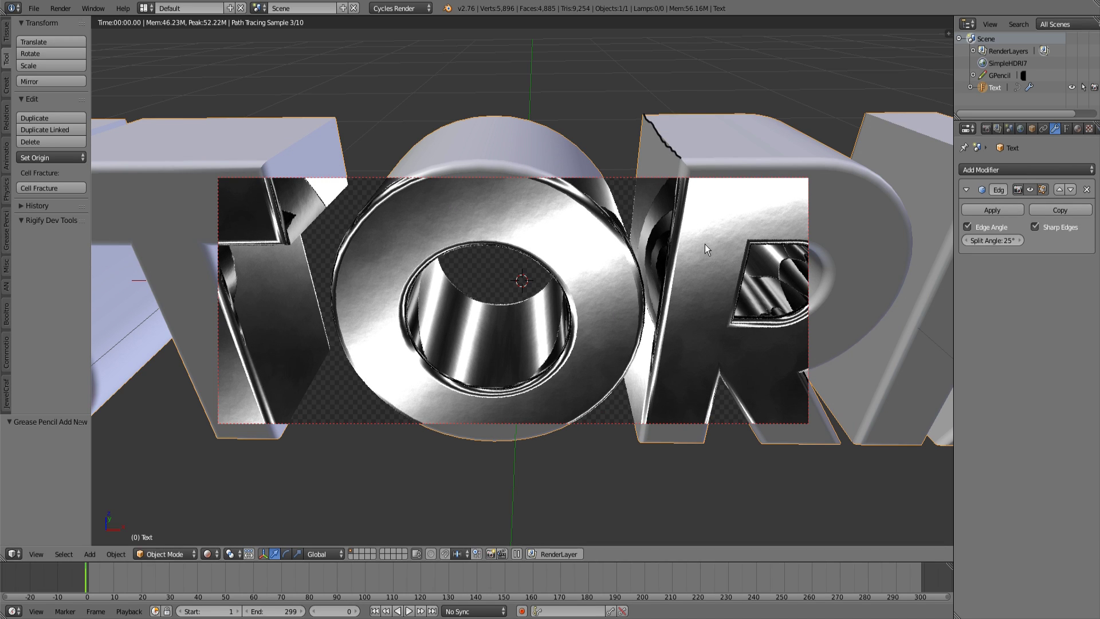
key("shift+z")
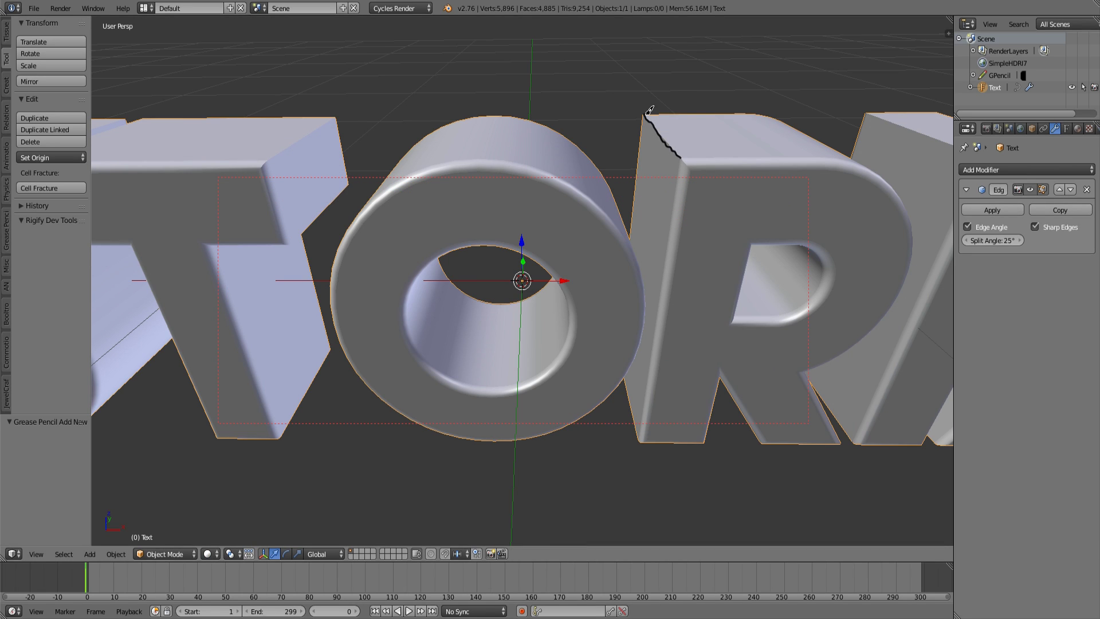
Step: Draw grease-pencil lines along the R's two top edges with a zigzag across its top face
left_click_drag(647, 112, 765, 110)
left_click_drag(688, 158, 808, 158)
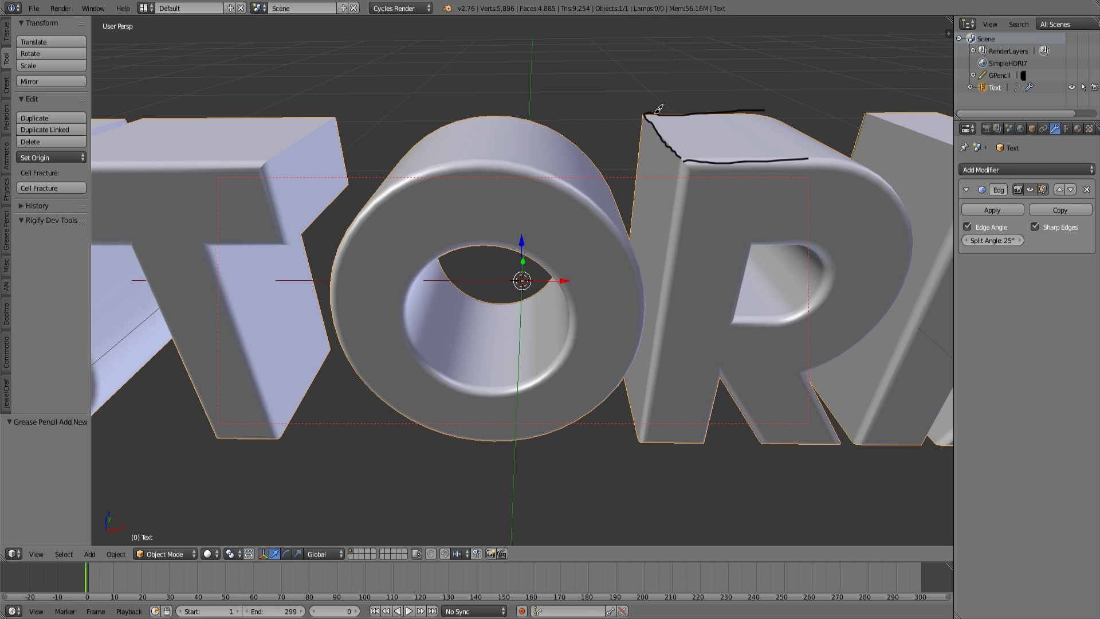
mouse_move(659, 110)
left_mouse_down()
mouse_move(686, 112)
mouse_move(684, 153)
mouse_move(752, 122)
mouse_move(782, 151)
left_mouse_up()
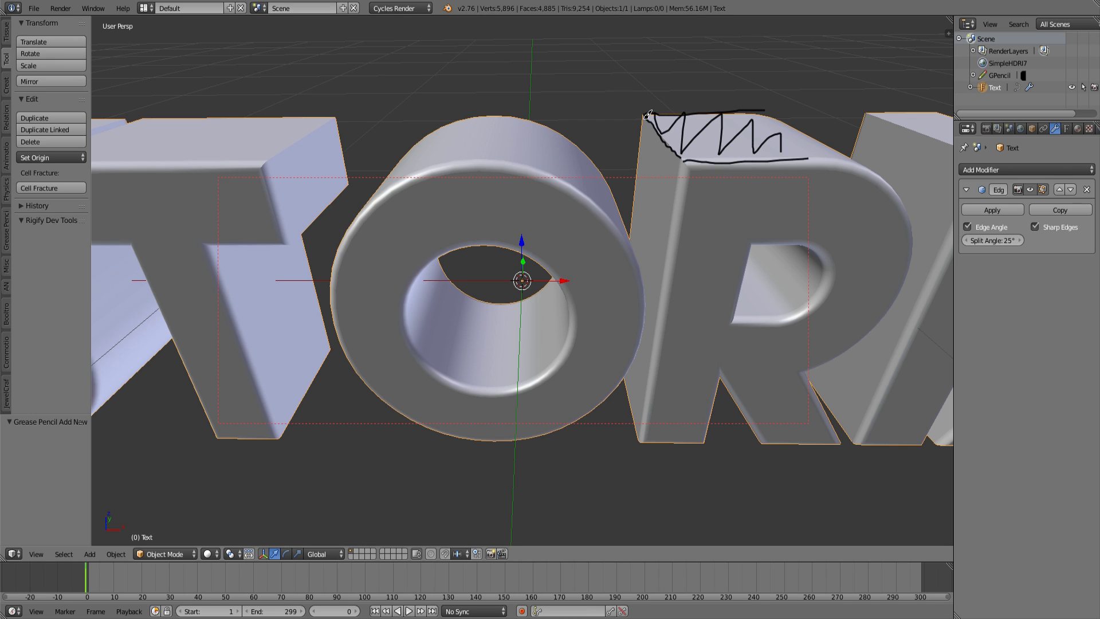
Step: Draw lines down the R's left and front edges, zigzag its left face, and dot two corners
left_click_drag(648, 114, 632, 216)
left_click_drag(686, 162, 666, 274)
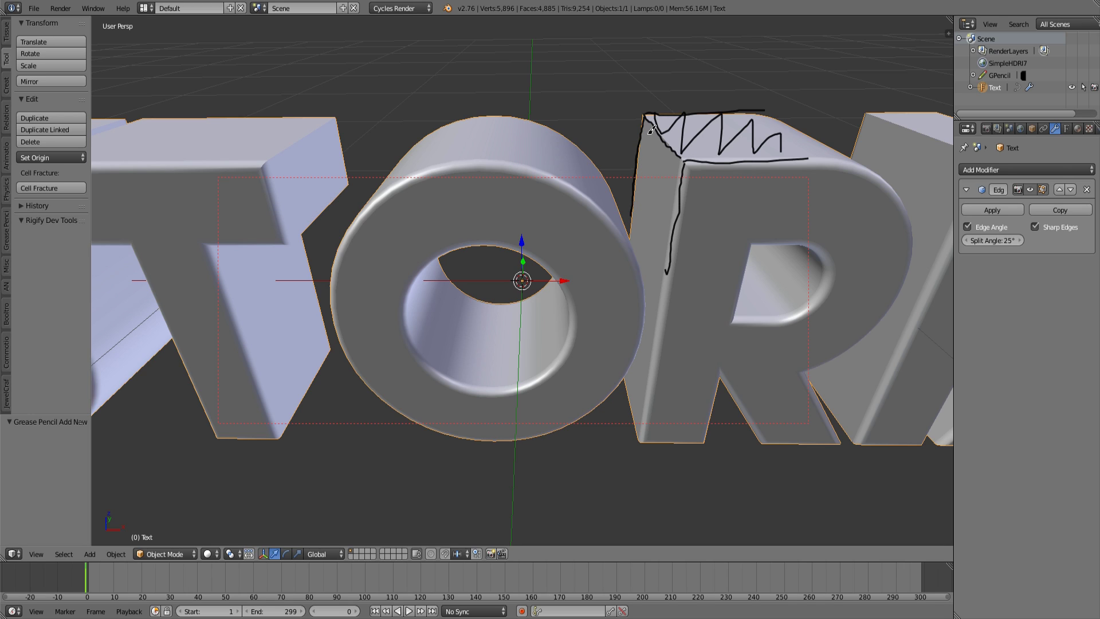
mouse_move(653, 130)
left_mouse_down()
mouse_move(672, 149)
mouse_move(637, 202)
mouse_move(663, 191)
mouse_move(684, 214)
mouse_move(668, 231)
left_mouse_up()
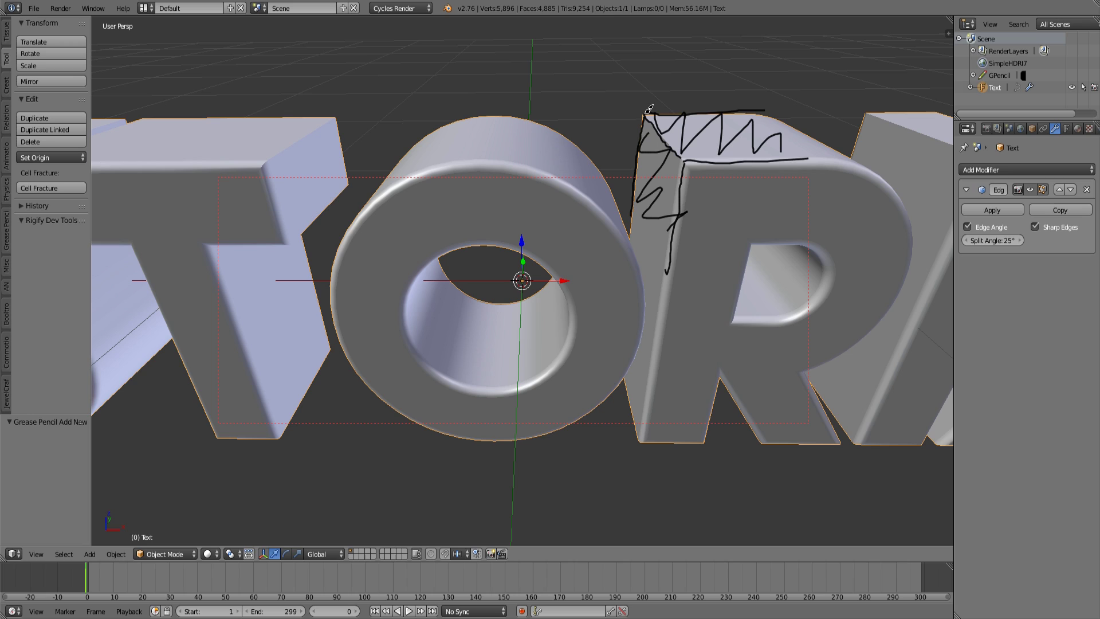
left_click_drag(645, 111, 643, 112)
left_click_drag(688, 155, 685, 162)
left_click(1003, 166)
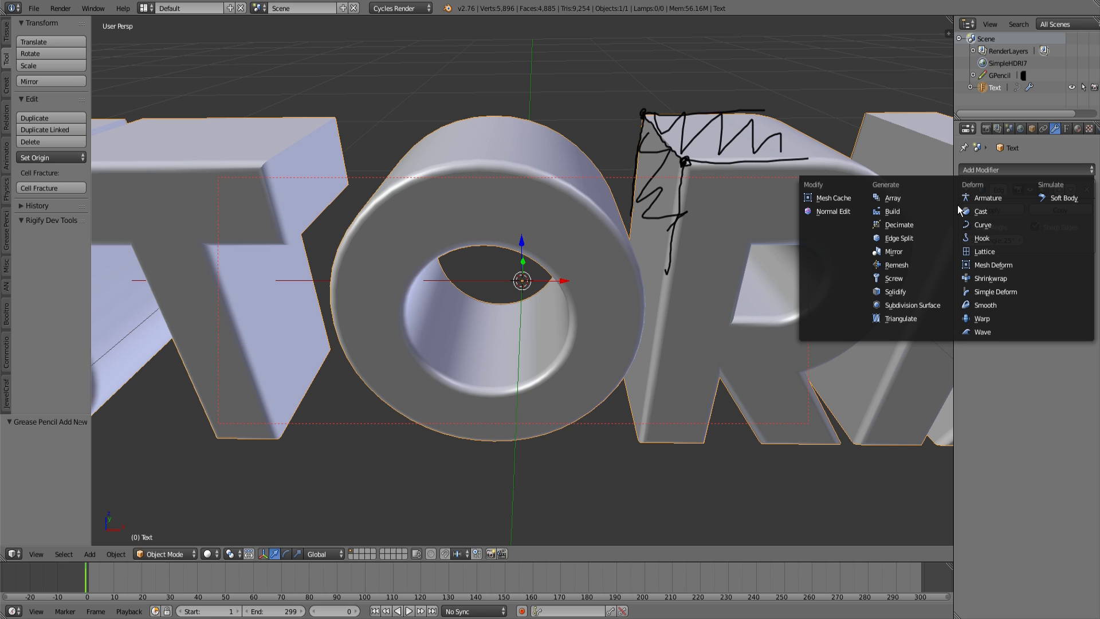
left_click(929, 305)
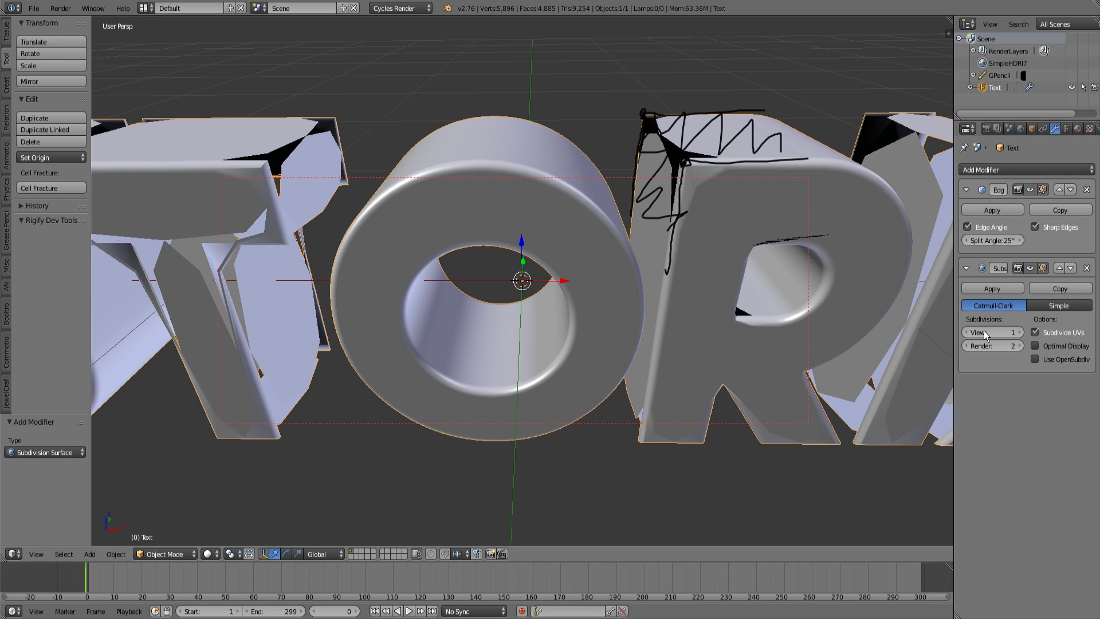
left_click(1020, 333)
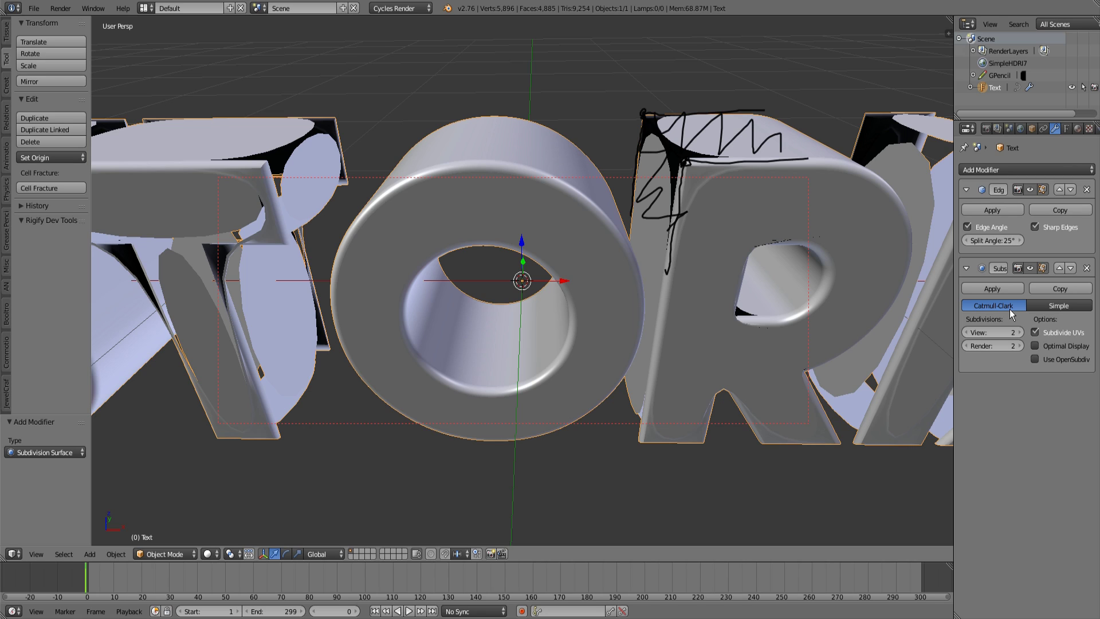
left_click(1071, 190)
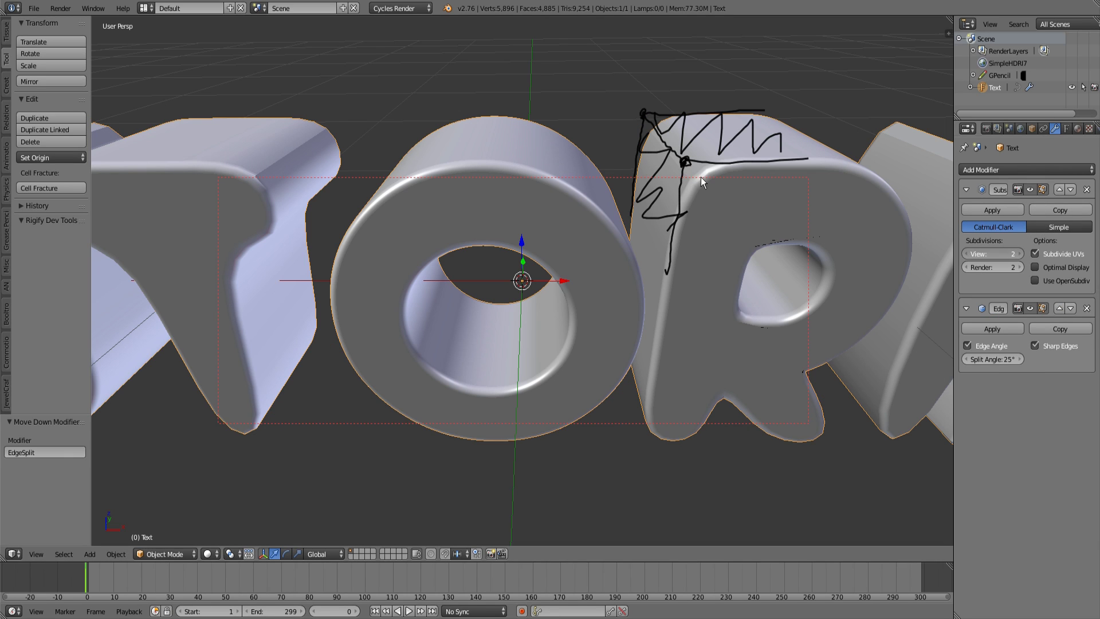
key("ctrl+3")
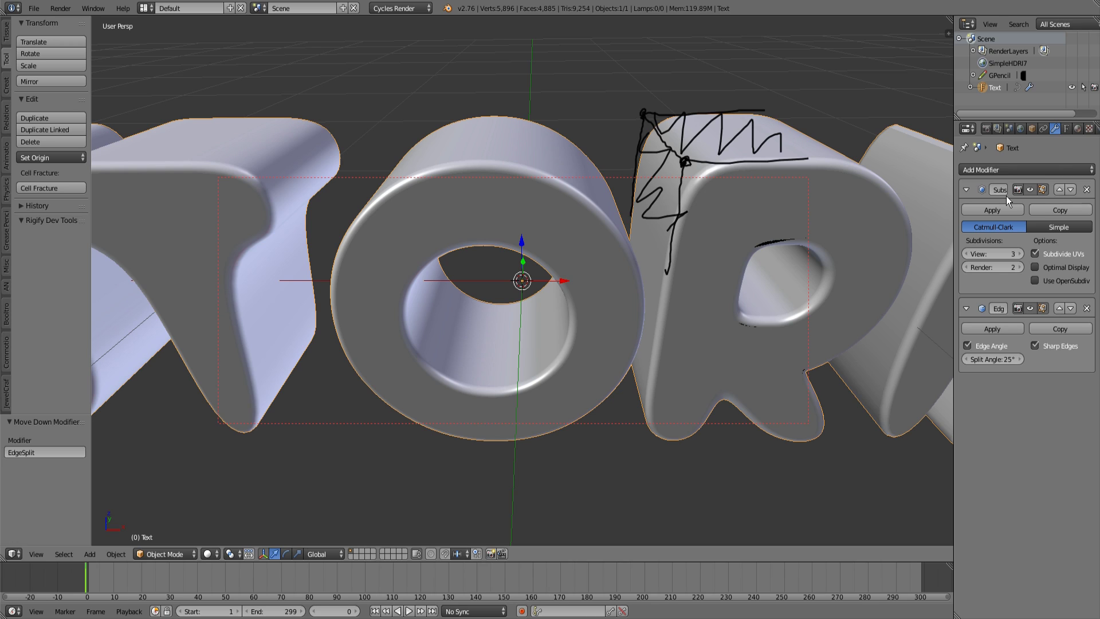
left_click(1088, 190)
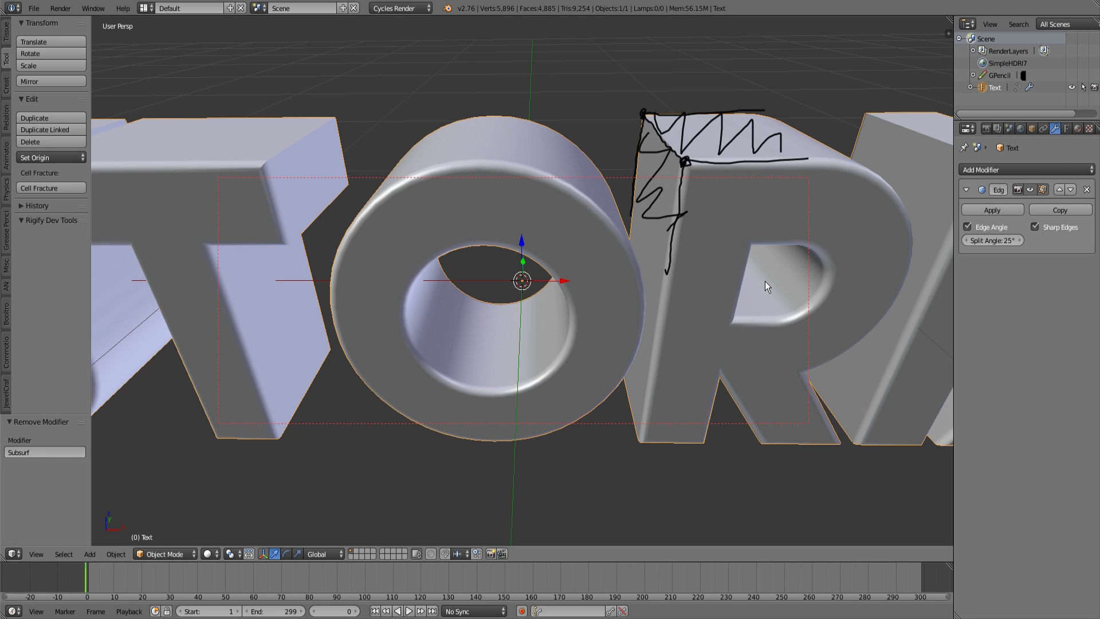
Step: Zoom out and delete the grease-pencil sketches from the side panel
scroll(765, 281, "down", 6)
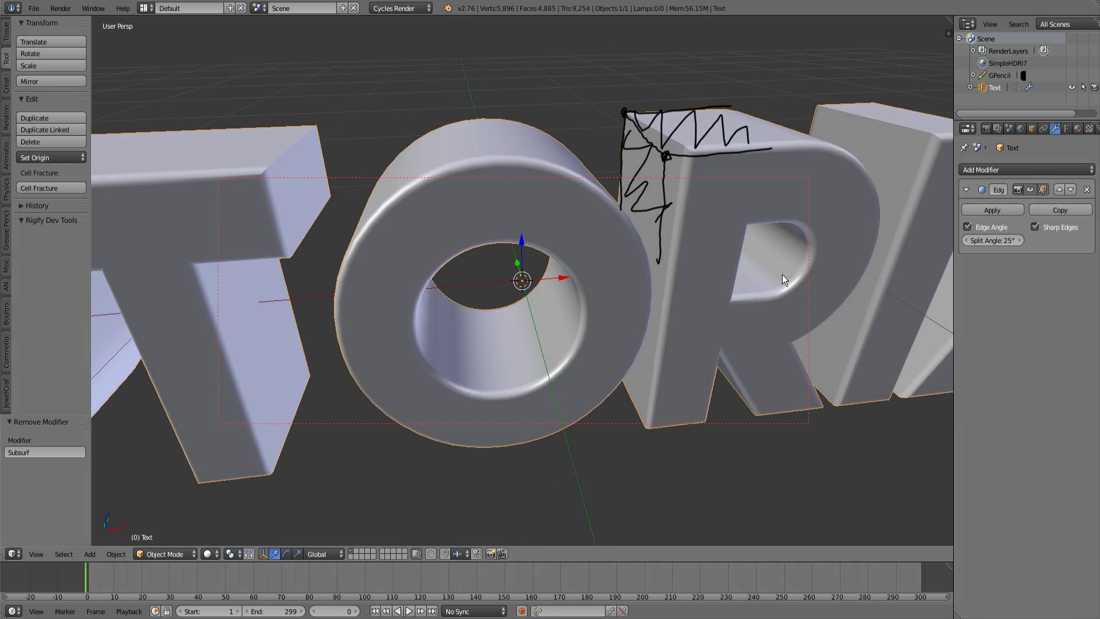
middle_click_drag(782, 274, 606, 272)
key("n")
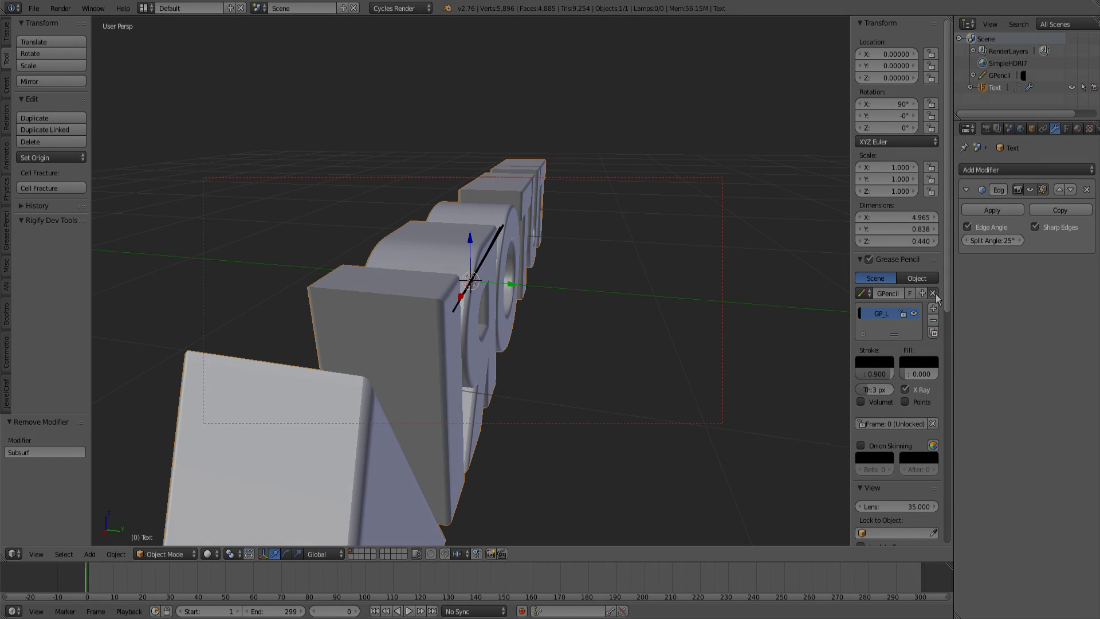
left_click(933, 293)
key("n")
Step: Orbit to a front view of TUTORIAL and start a rendered preview
middle_click_drag(466, 316, 610, 293)
scroll(610, 294, "down", 5)
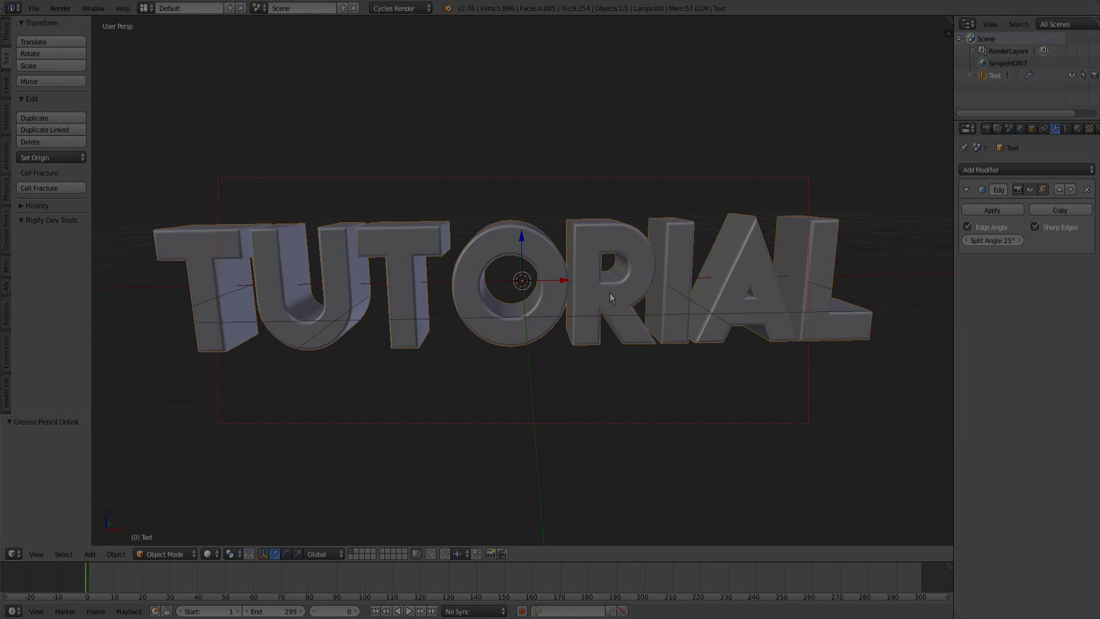
key("shift+z")
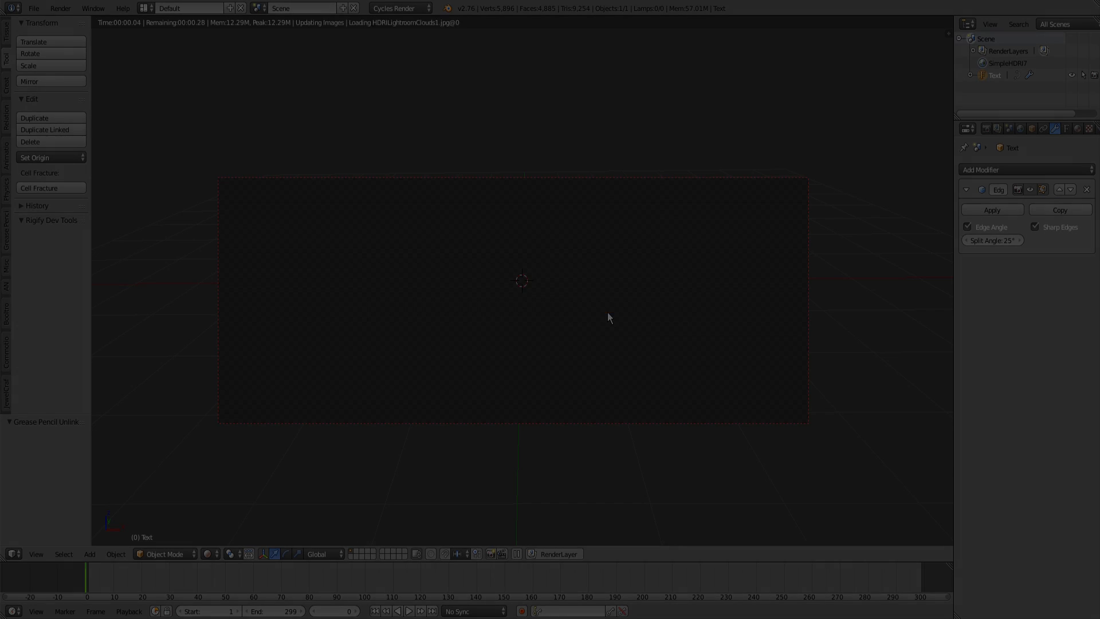
scroll(654, 335, "up", 3)
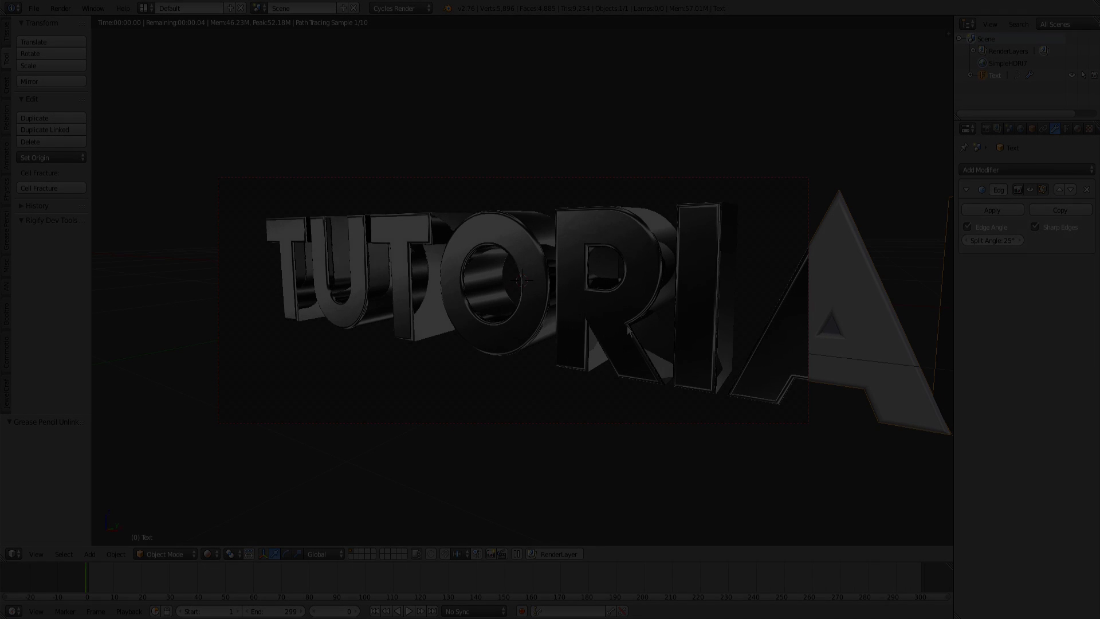